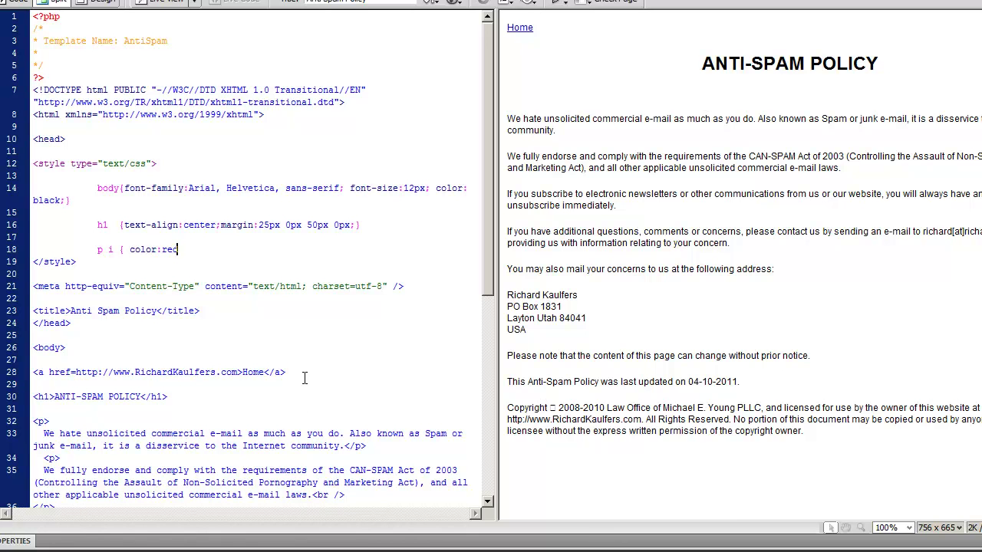
Switch to oDesk in Firefox and open the applicants for the "Create CSS StyleSheet and HTML Template" job.
{"action": "left_click_drag", "start_coordinate": [490, 229], "coordinate": [491, 245]}
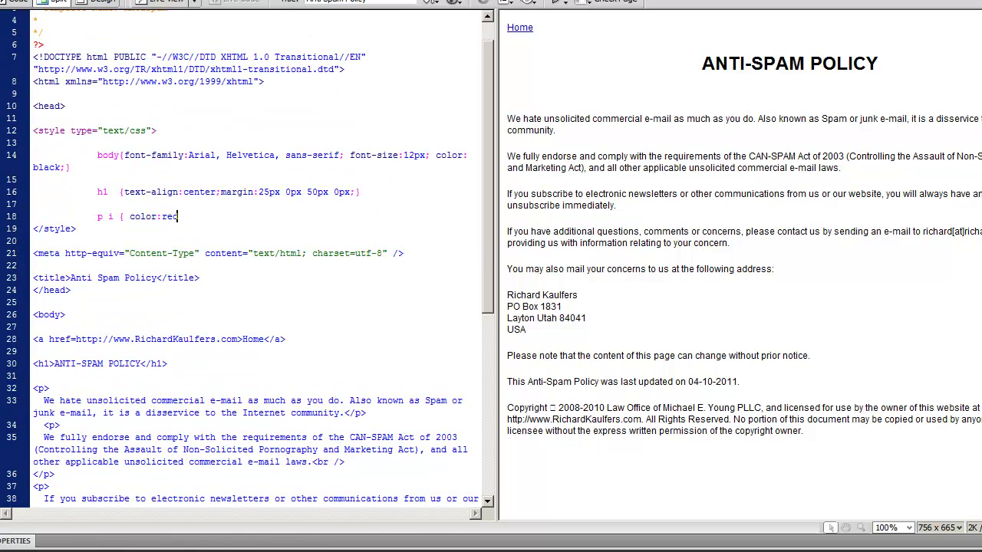
{"action": "key", "text": "alt+Tab"}
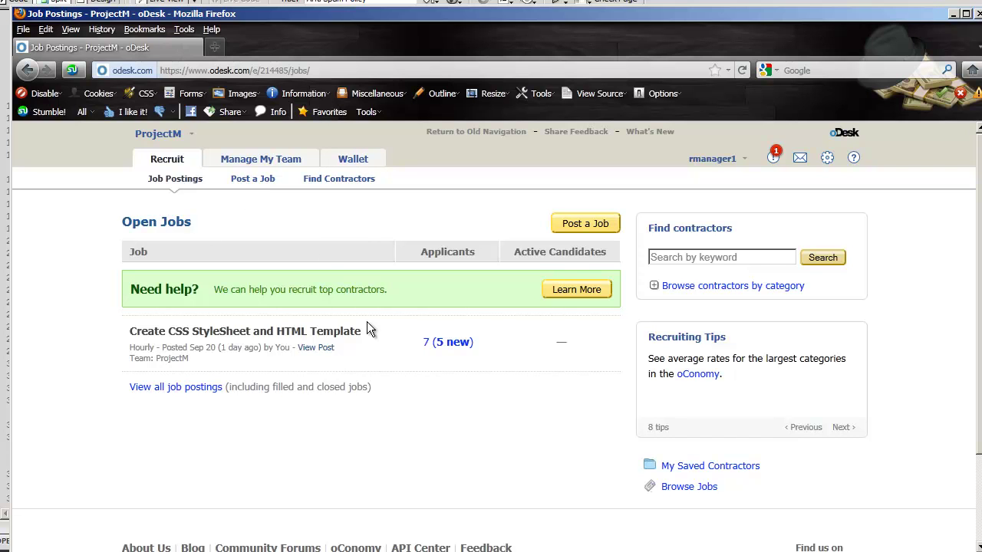
{"action": "left_click", "coordinate": [449, 343]}
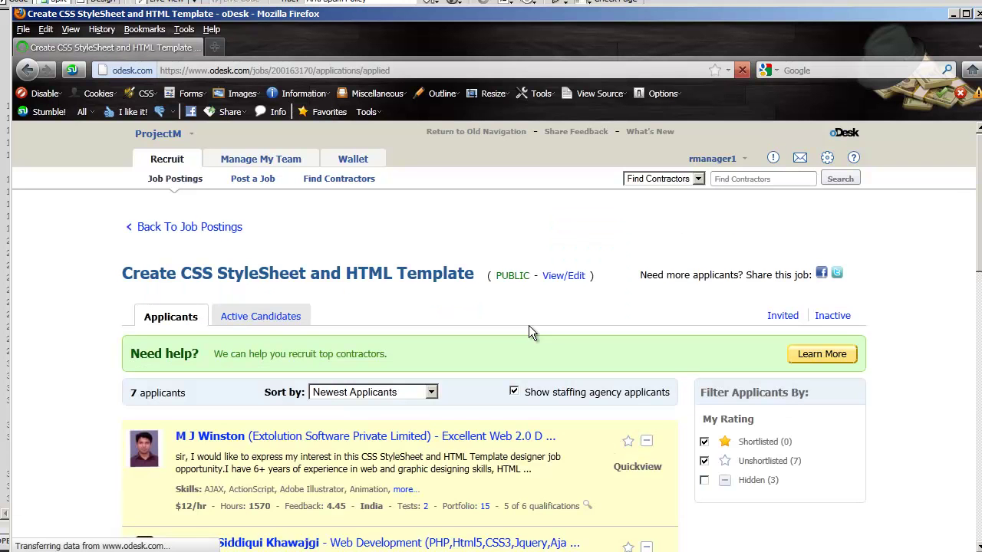
Examine the full applicant list for the job, comparing each contractor's introduction, skills, hourly rate, feedback and country.
{"action": "scroll", "coordinate": [528, 325], "scroll_direction": "down", "scroll_amount": 7}
{"action": "scroll", "coordinate": [529, 325], "scroll_direction": "up", "scroll_amount": 6}
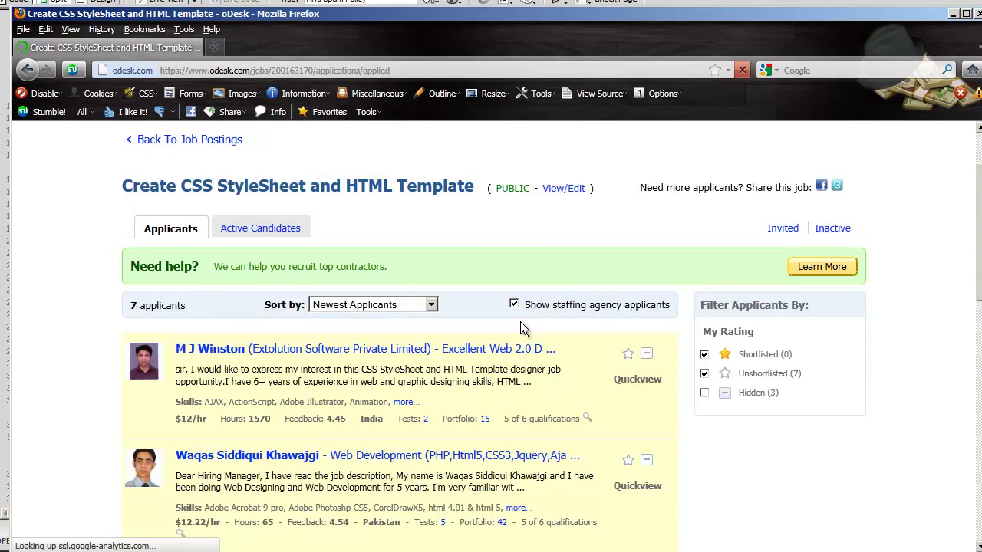
{"action": "scroll", "coordinate": [520, 322], "scroll_direction": "down", "scroll_amount": 6}
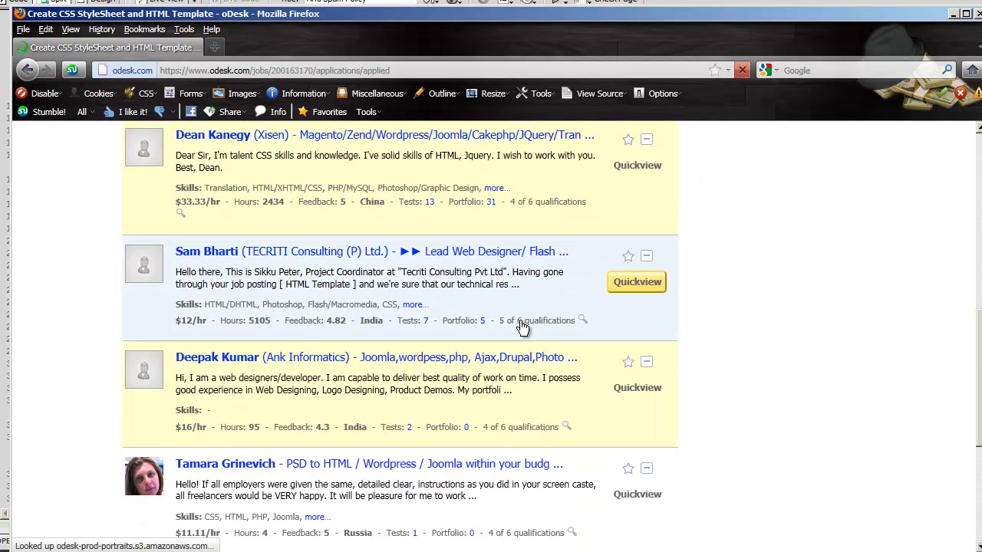
{"action": "scroll", "coordinate": [521, 327], "scroll_direction": "down", "scroll_amount": 2}
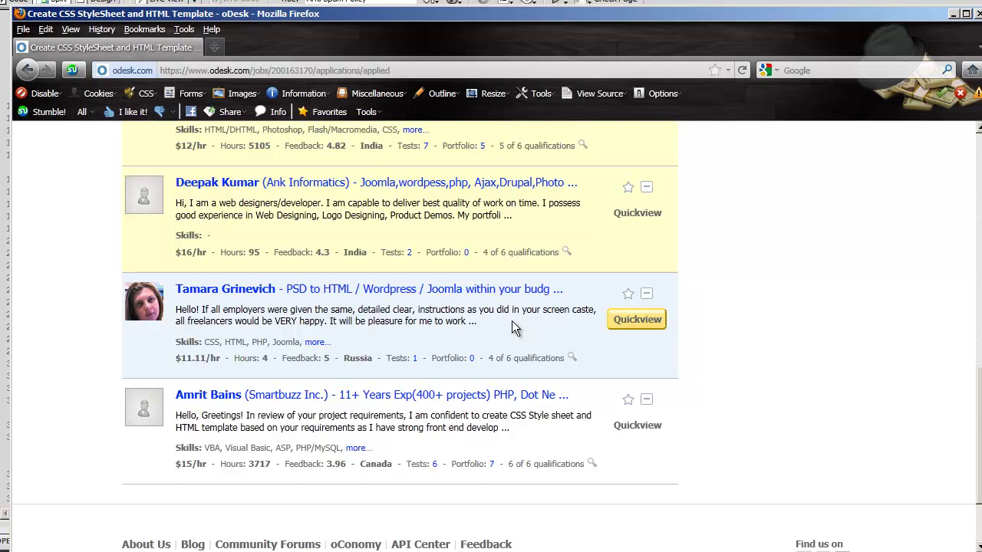
{"action": "scroll", "coordinate": [479, 324], "scroll_direction": "up", "scroll_amount": 8}
{"action": "scroll", "coordinate": [479, 323], "scroll_direction": "down", "scroll_amount": 3}
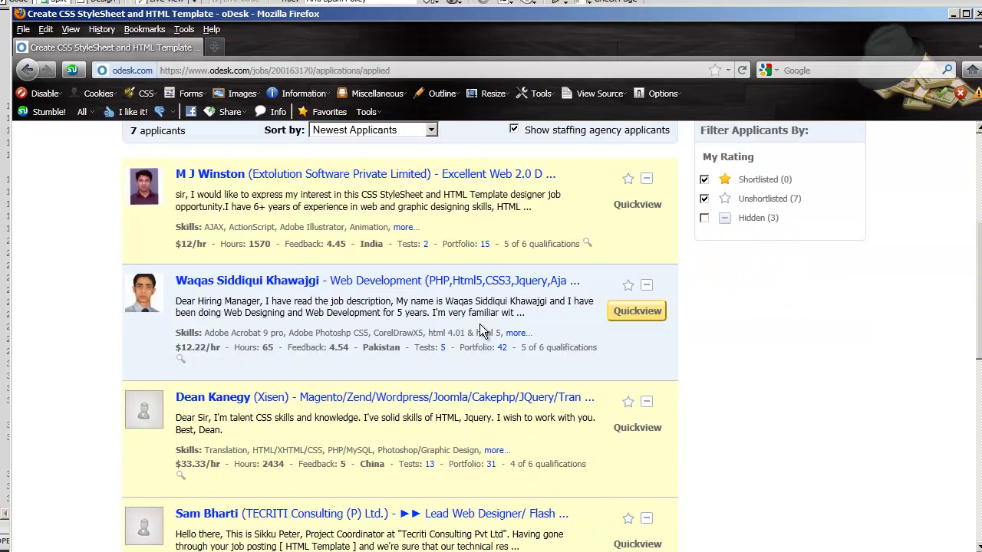
{"action": "scroll", "coordinate": [479, 328], "scroll_direction": "down", "scroll_amount": 3}
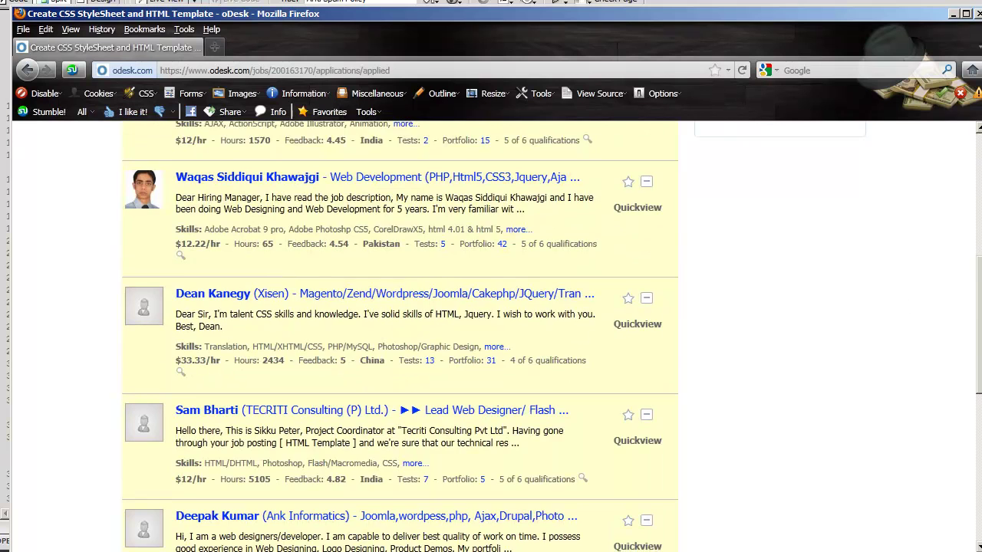
{"action": "scroll", "coordinate": [977, 373], "scroll_direction": "down", "scroll_amount": 6}
{"action": "mouse_move", "coordinate": [976, 373]}
{"action": "left_mouse_down"}
{"action": "mouse_move", "coordinate": [976, 409]}
{"action": "mouse_move", "coordinate": [978, 373]}
{"action": "left_mouse_up"}
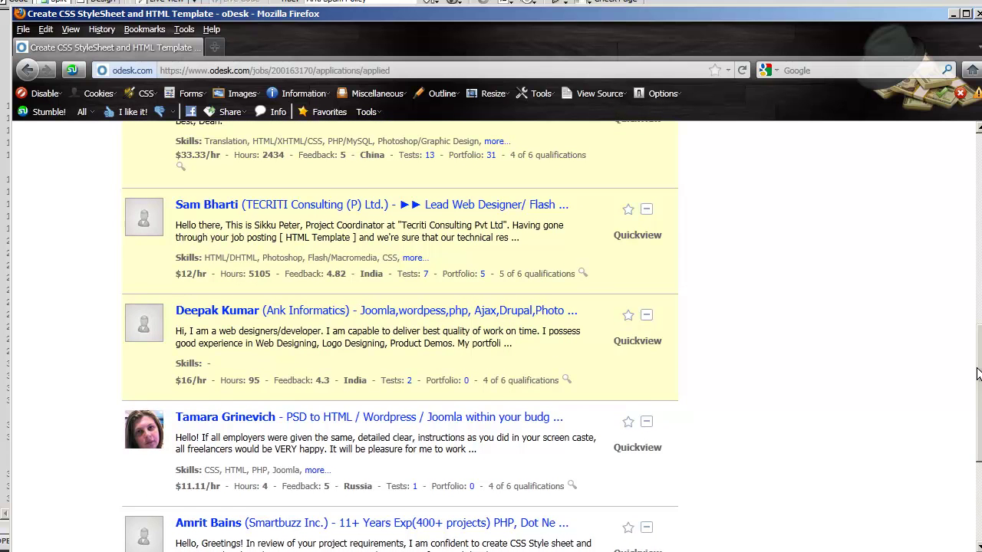
{"action": "left_click_drag", "start_coordinate": [977, 373], "coordinate": [977, 388]}
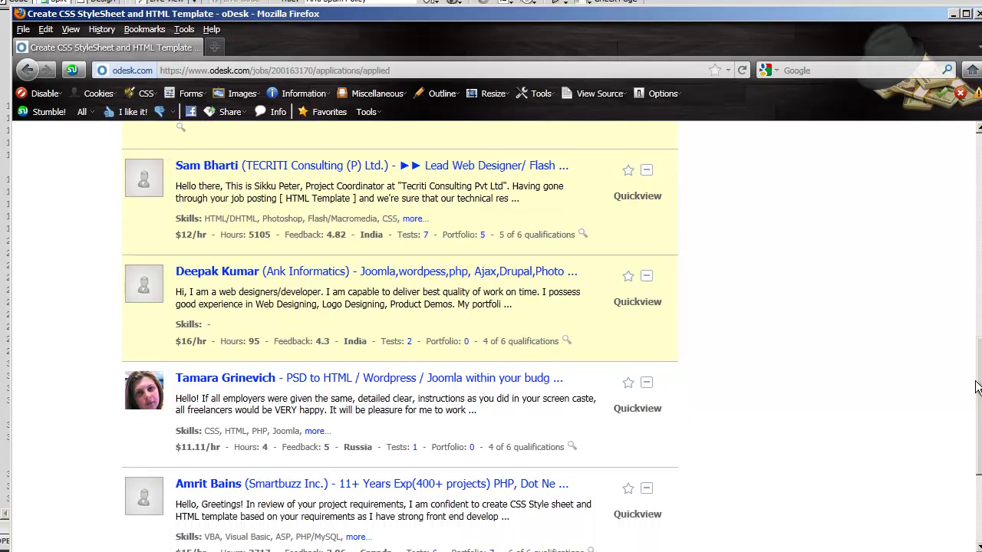
{"action": "scroll", "coordinate": [978, 387], "scroll_direction": "down", "scroll_amount": 2}
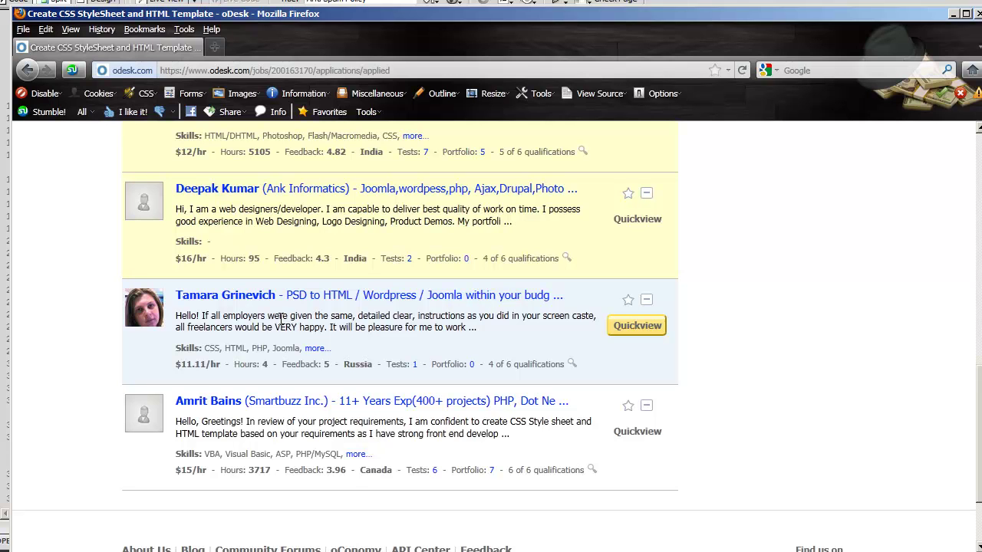
{"action": "scroll", "coordinate": [344, 328], "scroll_direction": "up", "scroll_amount": 10}
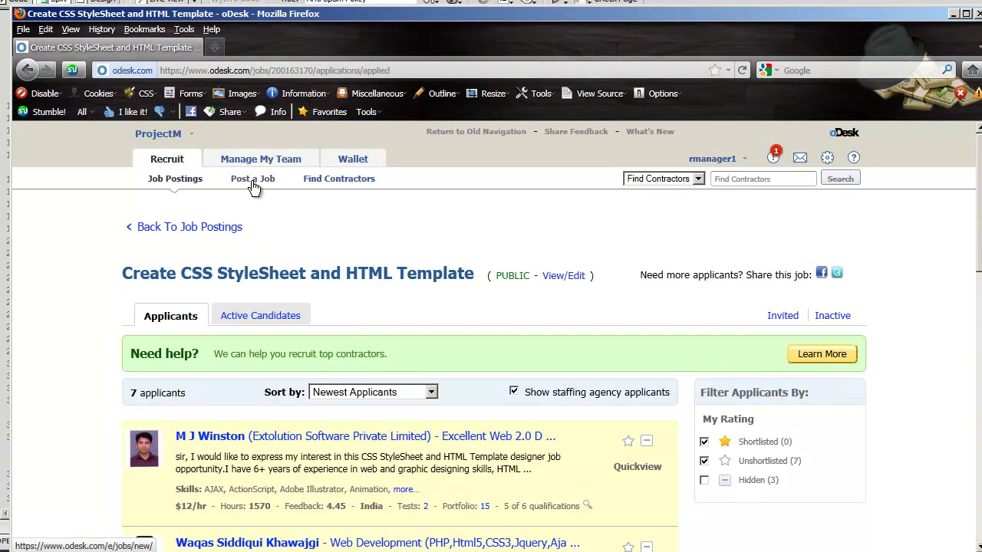
Look at the blank Post a Job form, and open the existing "Create CSS StyleSheet and HTML Template" post from the job postings.
{"action": "left_click", "coordinate": [251, 186]}
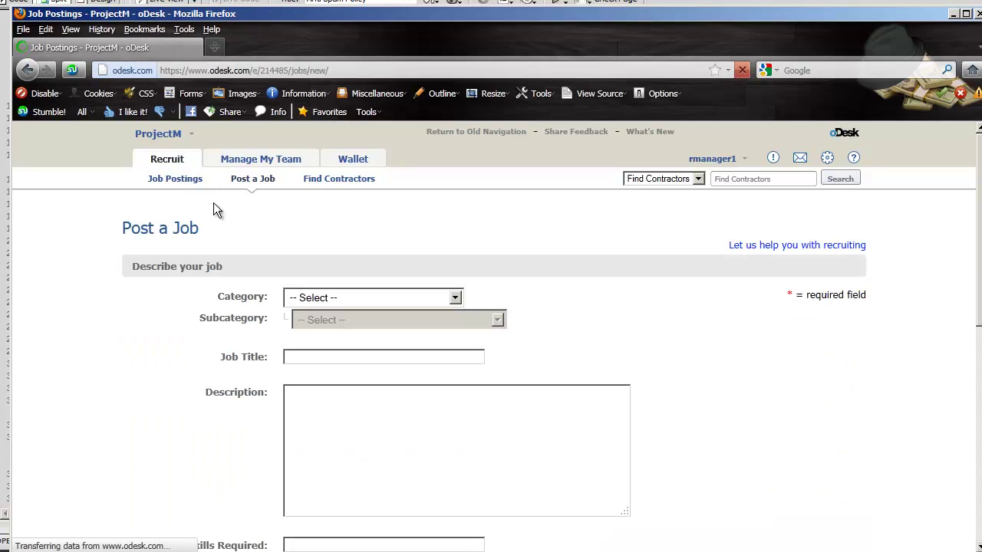
{"action": "left_click", "coordinate": [175, 179]}
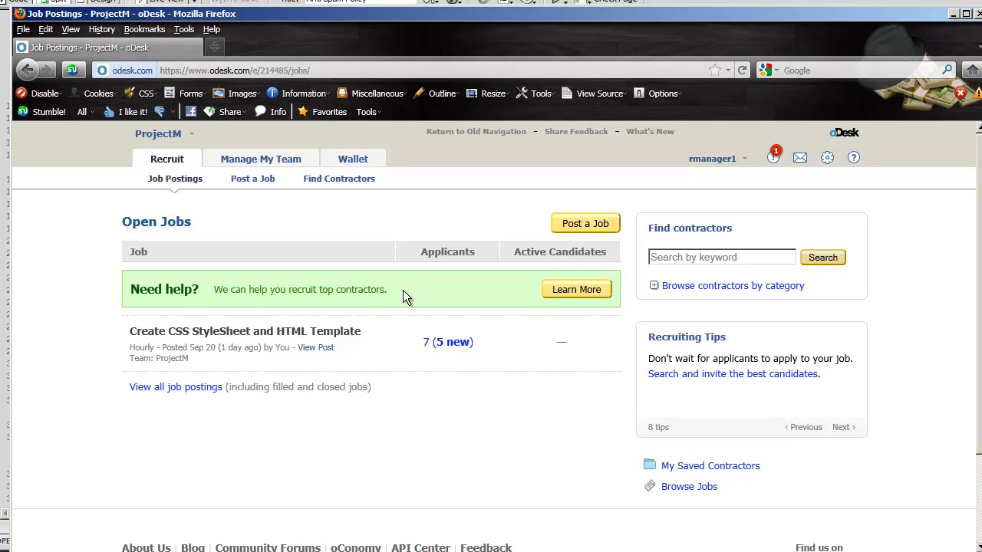
{"action": "left_click", "coordinate": [316, 349]}
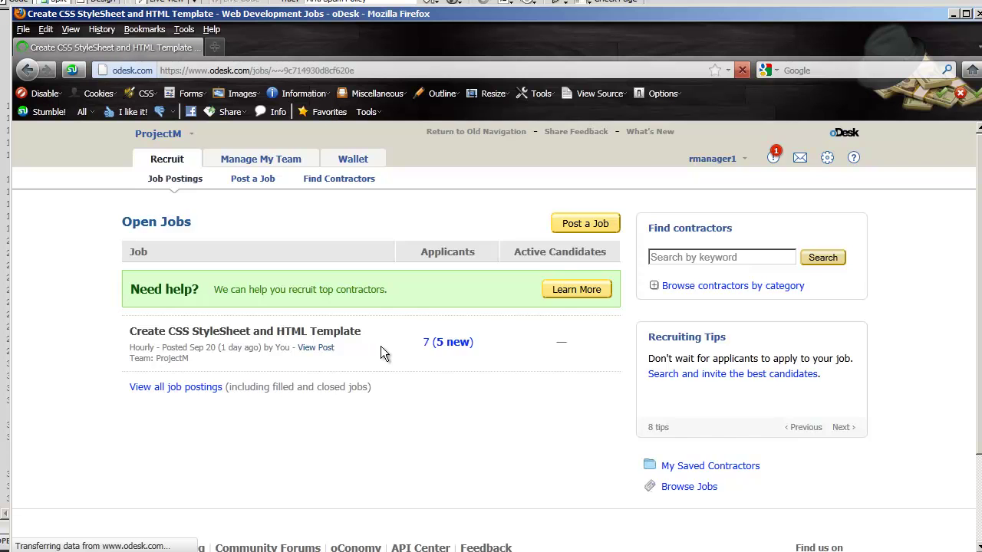
{"action": "scroll", "coordinate": [381, 346], "scroll_direction": "down", "scroll_amount": 4}
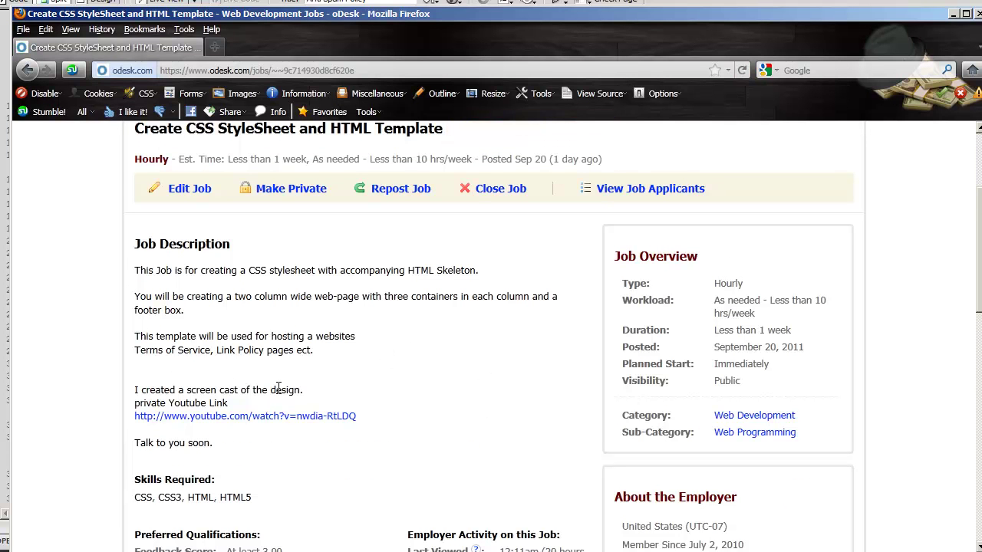
Open the YouTube link in the job description and look through the post's preferred qualifications, employer details and applicant list.
{"action": "left_click", "coordinate": [307, 420]}
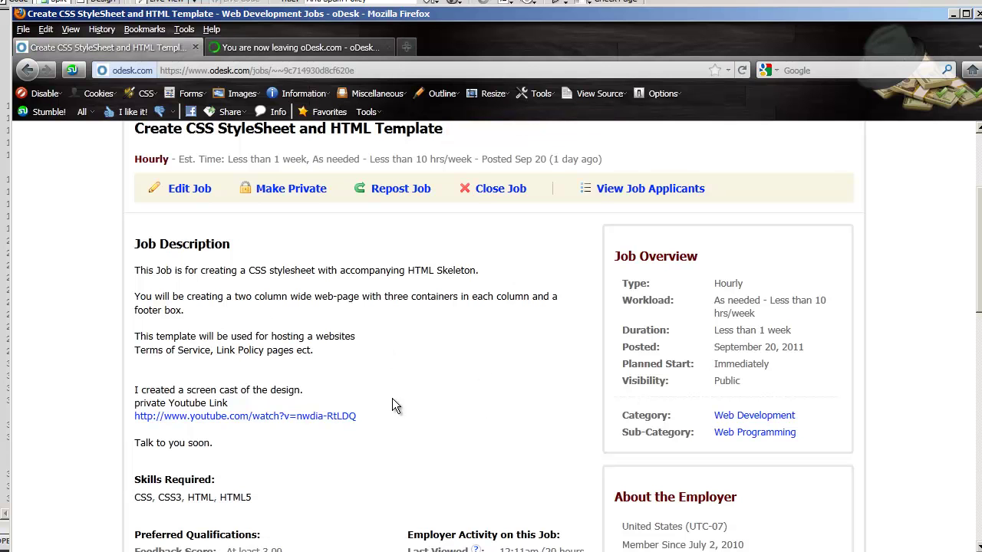
{"action": "scroll", "coordinate": [795, 331], "scroll_direction": "down", "scroll_amount": 4}
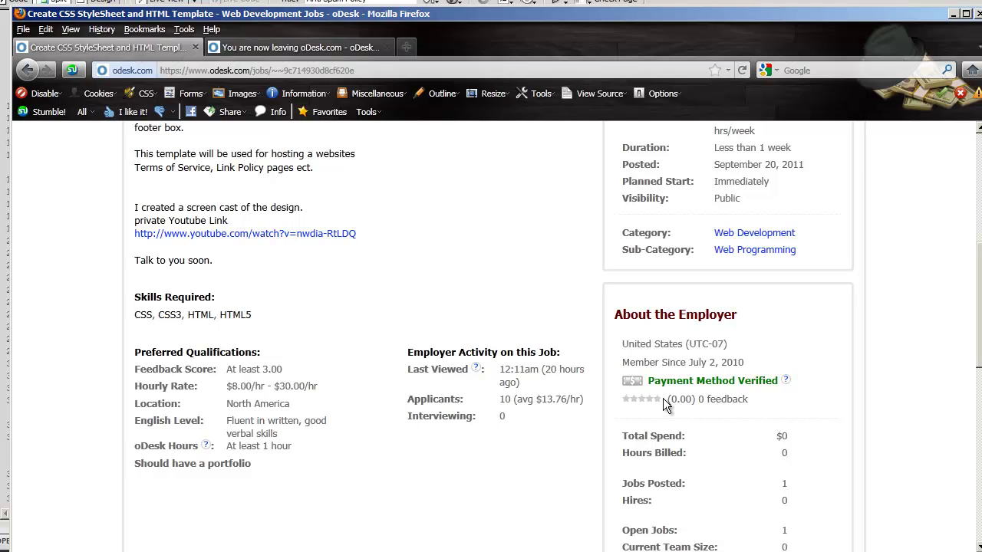
{"action": "scroll", "coordinate": [836, 386], "scroll_direction": "down", "scroll_amount": 10}
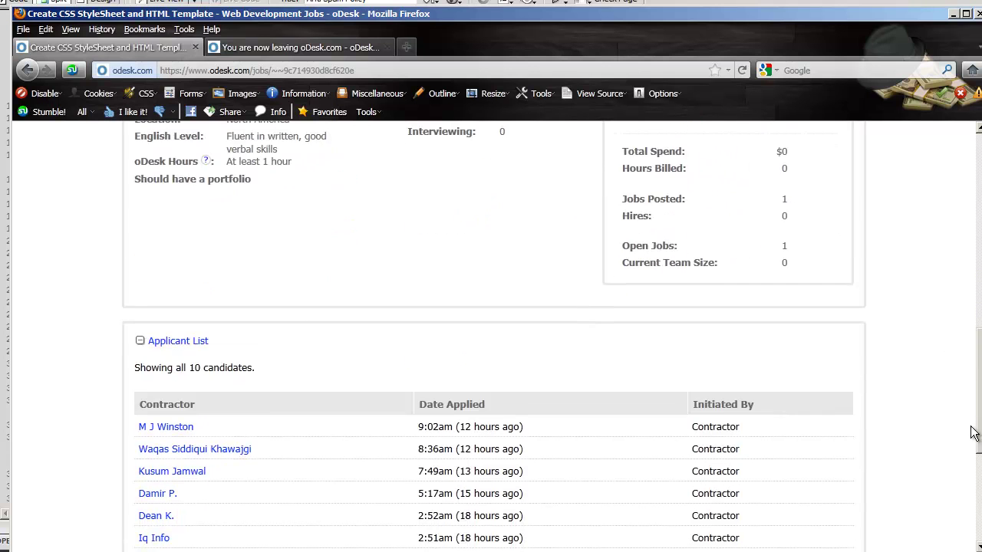
{"action": "left_click_drag", "start_coordinate": [965, 483], "coordinate": [965, 288]}
{"action": "scroll", "coordinate": [965, 287], "scroll_direction": "up", "scroll_amount": 2}
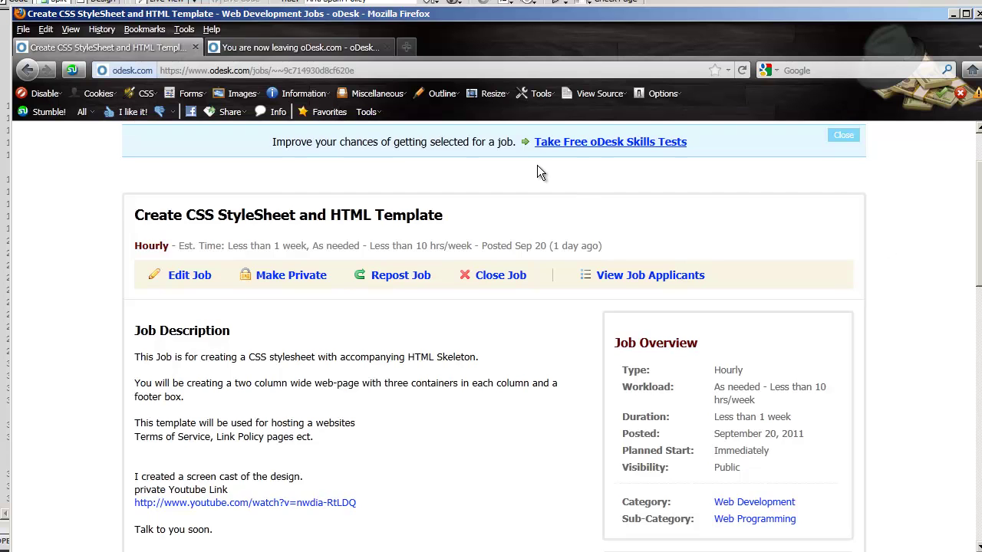
Continue from the oDesk leaving notice to the linked YouTube screencast and pause the video.
{"action": "left_click", "coordinate": [324, 47]}
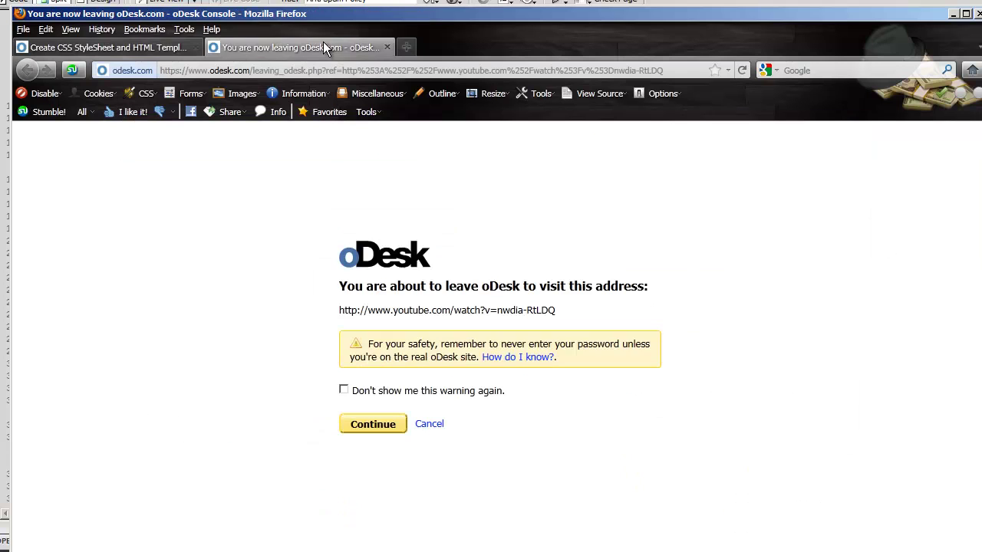
{"action": "left_click", "coordinate": [395, 429]}
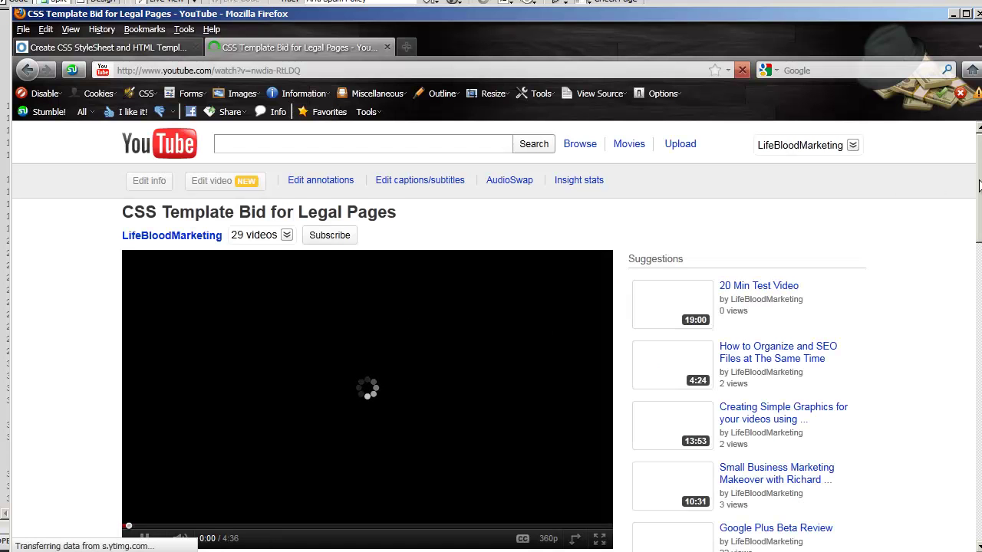
{"action": "left_click_drag", "start_coordinate": [979, 182], "coordinate": [979, 204]}
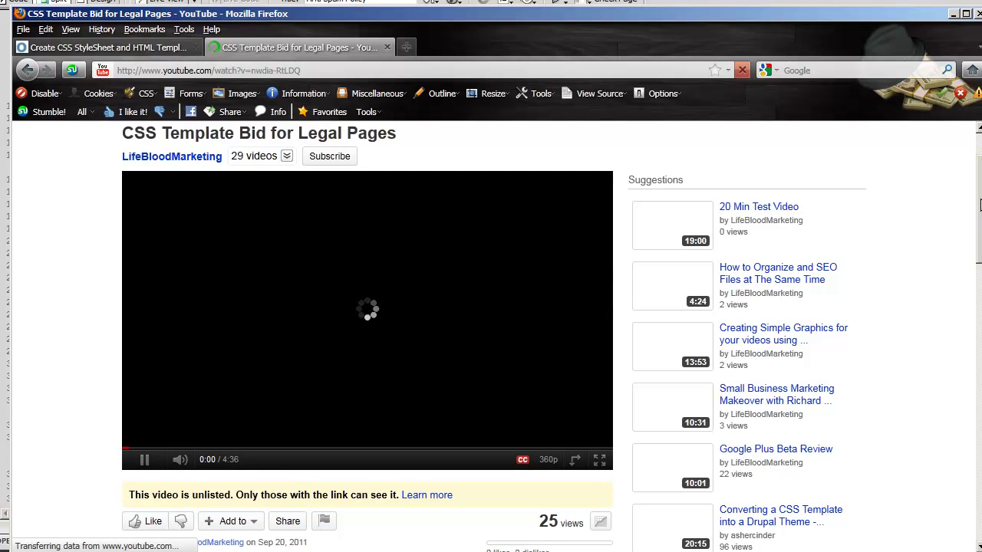
{"action": "left_click", "coordinate": [144, 459]}
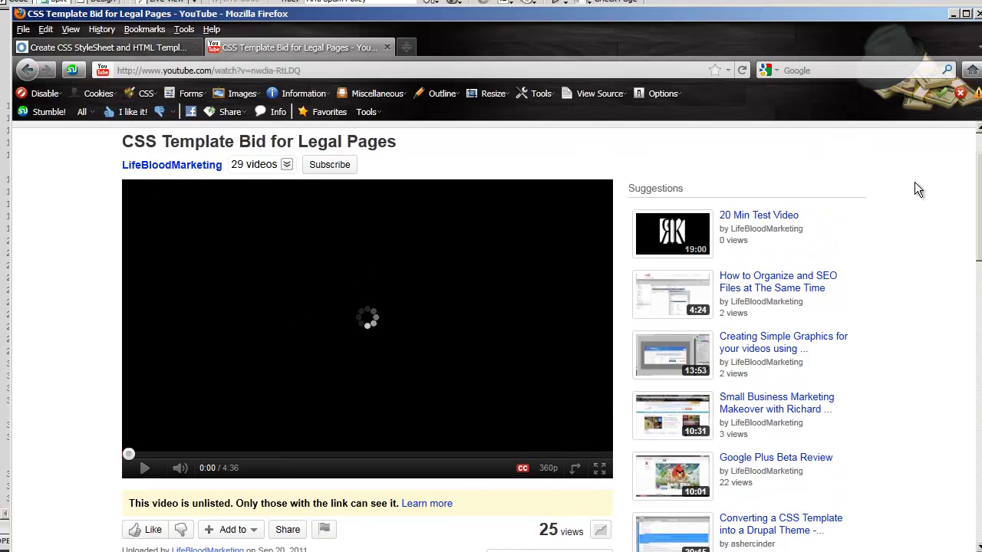
Return to the oDesk job post and examine its description, required skills, preferred qualifications, employer activity and applicant list.
{"action": "left_click", "coordinate": [176, 48]}
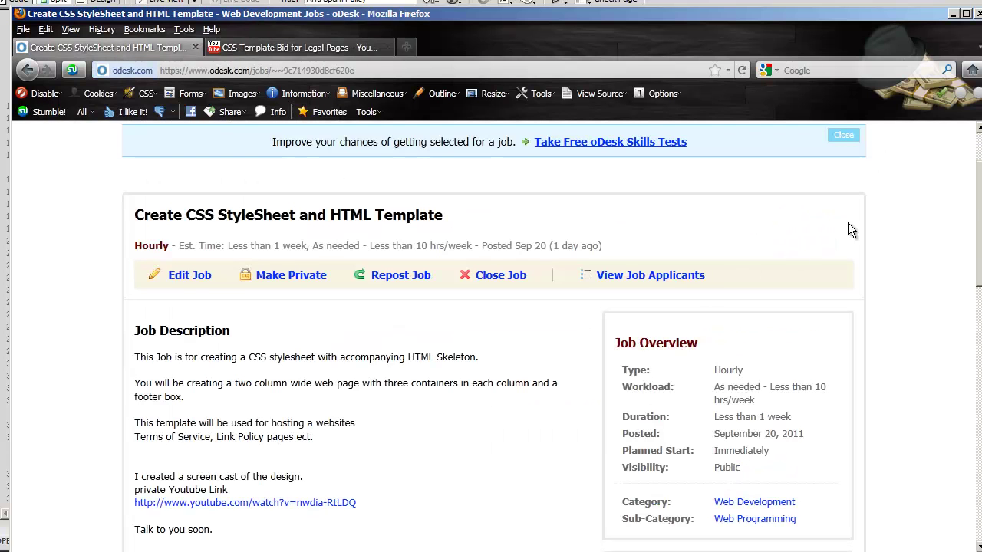
{"action": "left_click_drag", "start_coordinate": [977, 202], "coordinate": [979, 262]}
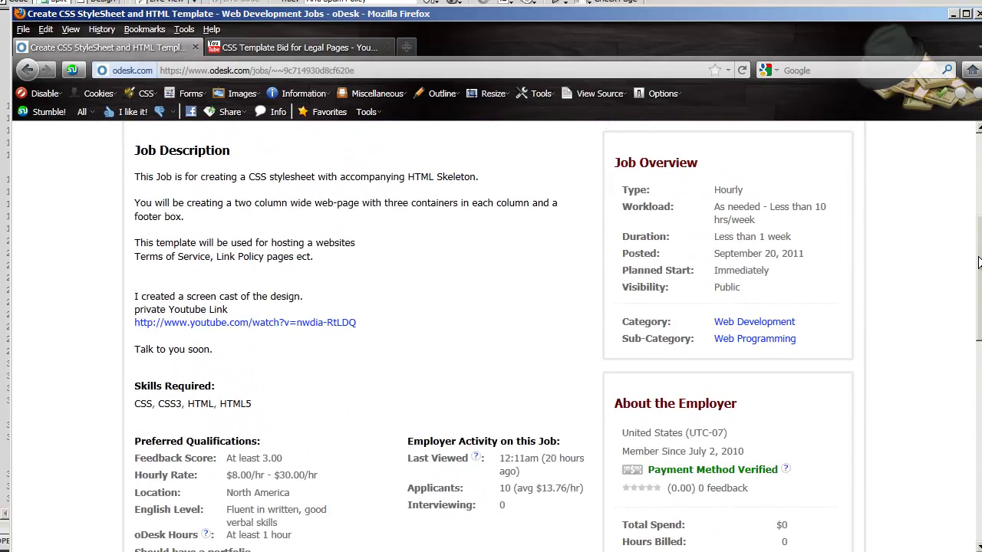
{"action": "scroll", "coordinate": [460, 279], "scroll_direction": "up", "scroll_amount": 5}
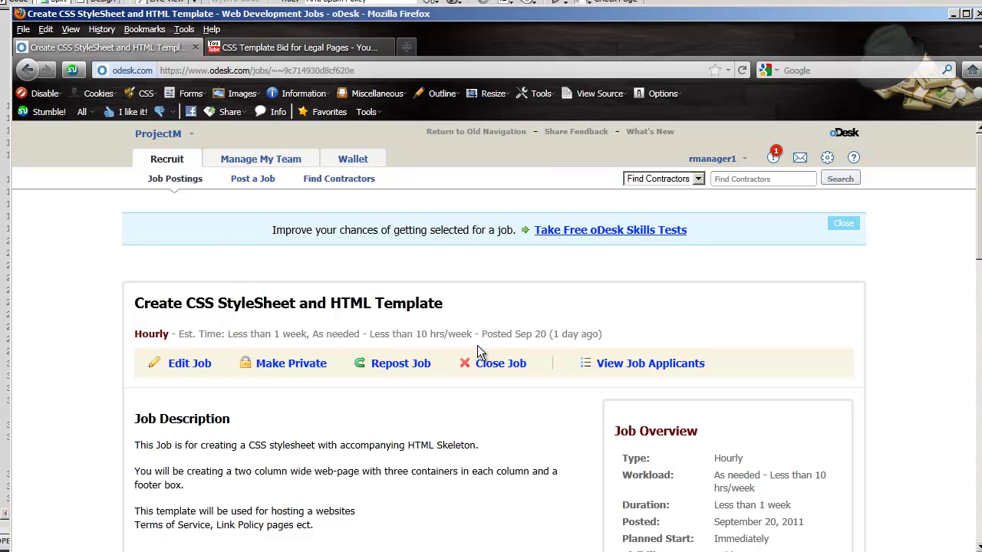
{"action": "scroll", "coordinate": [477, 351], "scroll_direction": "down", "scroll_amount": 5}
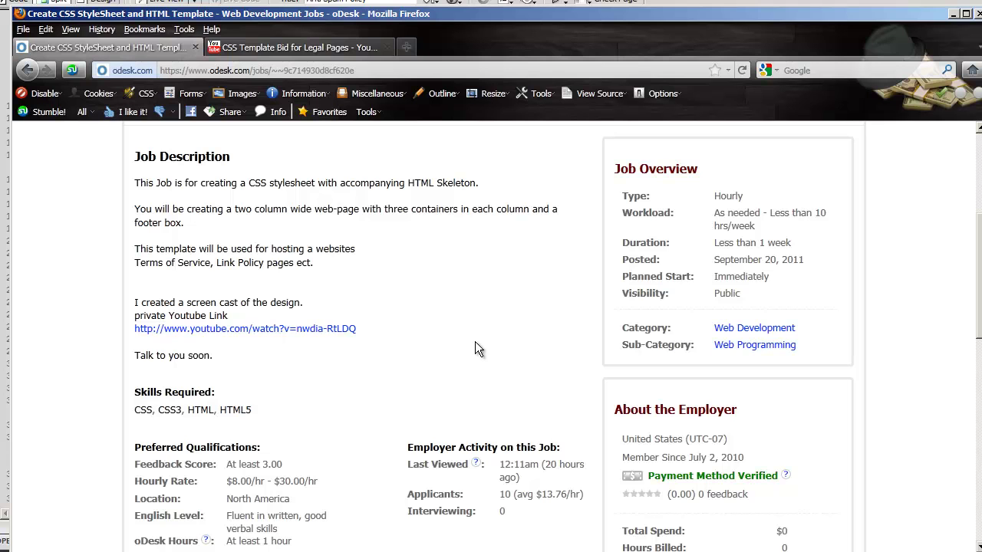
{"action": "scroll", "coordinate": [474, 349], "scroll_direction": "up", "scroll_amount": 2}
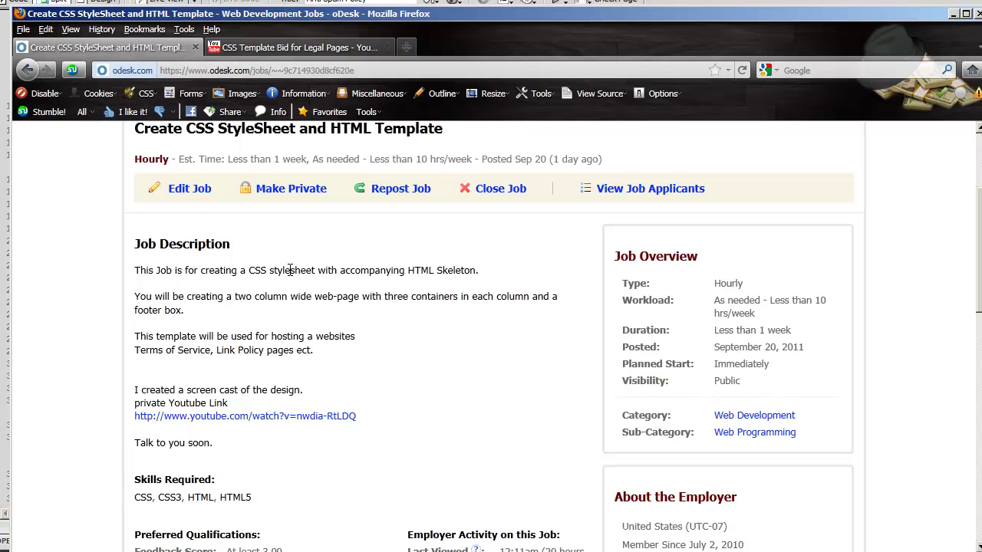
{"action": "scroll", "coordinate": [977, 228], "scroll_direction": "down", "scroll_amount": 3}
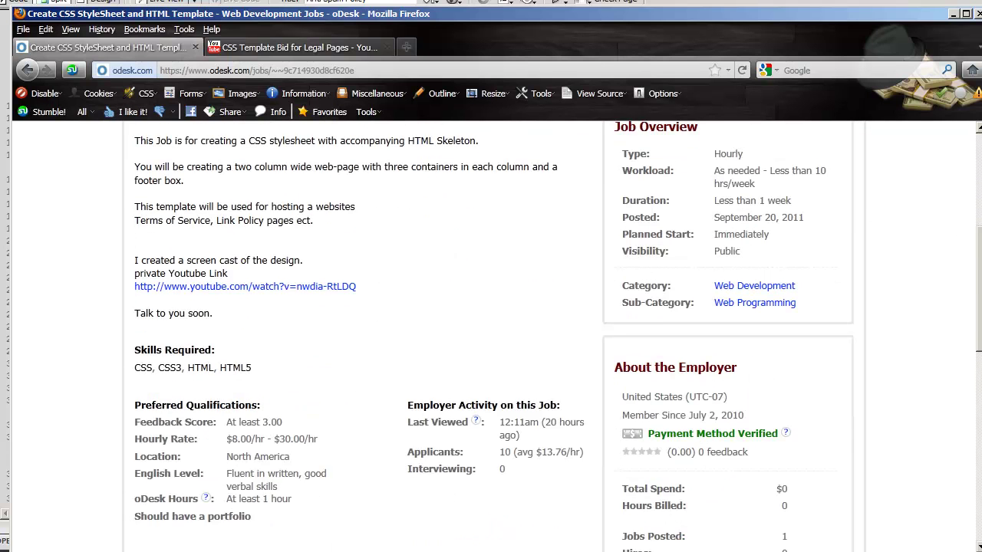
{"action": "scroll", "coordinate": [491, 338], "scroll_direction": "down", "scroll_amount": 2}
{"action": "scroll", "coordinate": [976, 181], "scroll_direction": "up", "scroll_amount": 8}
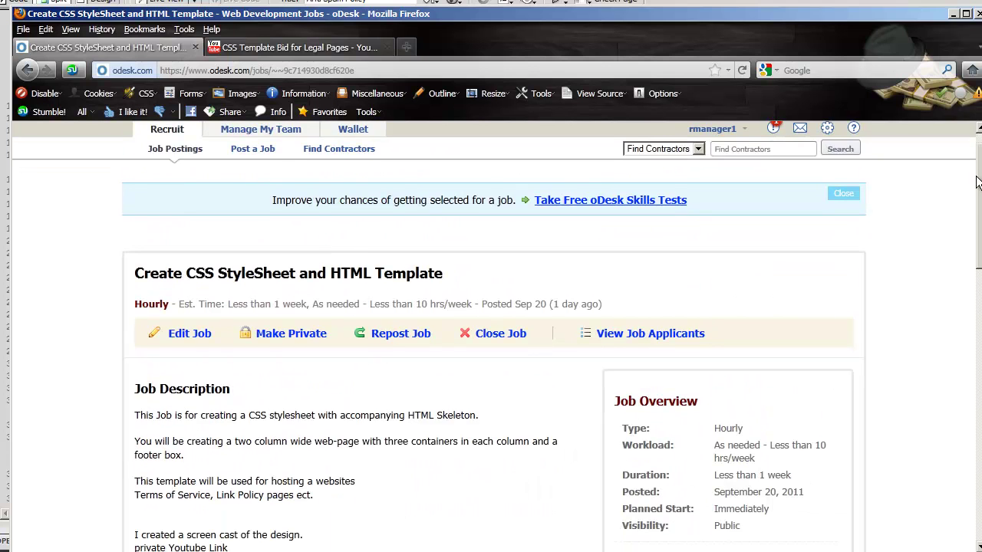
{"action": "scroll", "coordinate": [977, 182], "scroll_direction": "down", "scroll_amount": 3}
{"action": "scroll", "coordinate": [491, 338], "scroll_direction": "down", "scroll_amount": 3}
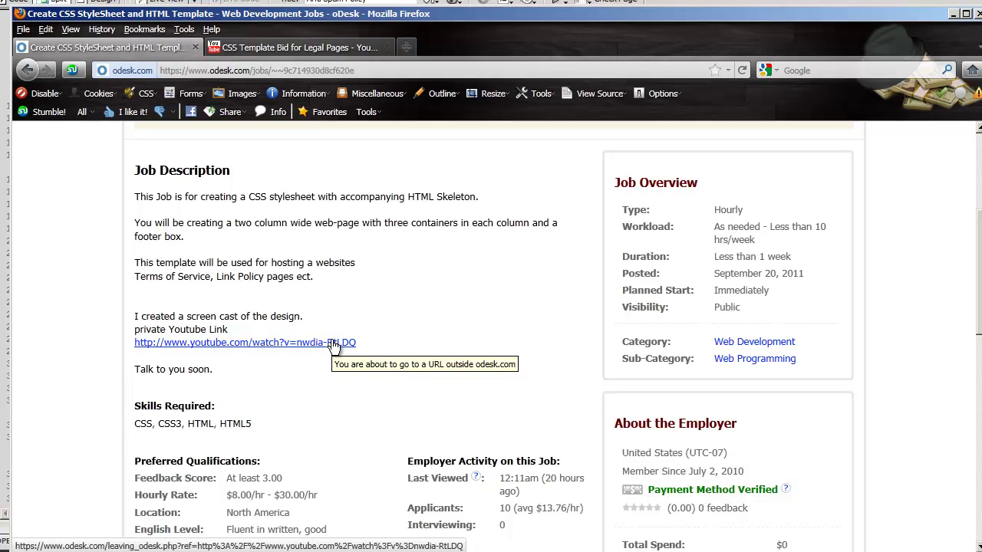
{"action": "scroll", "coordinate": [375, 360], "scroll_direction": "down", "scroll_amount": 6}
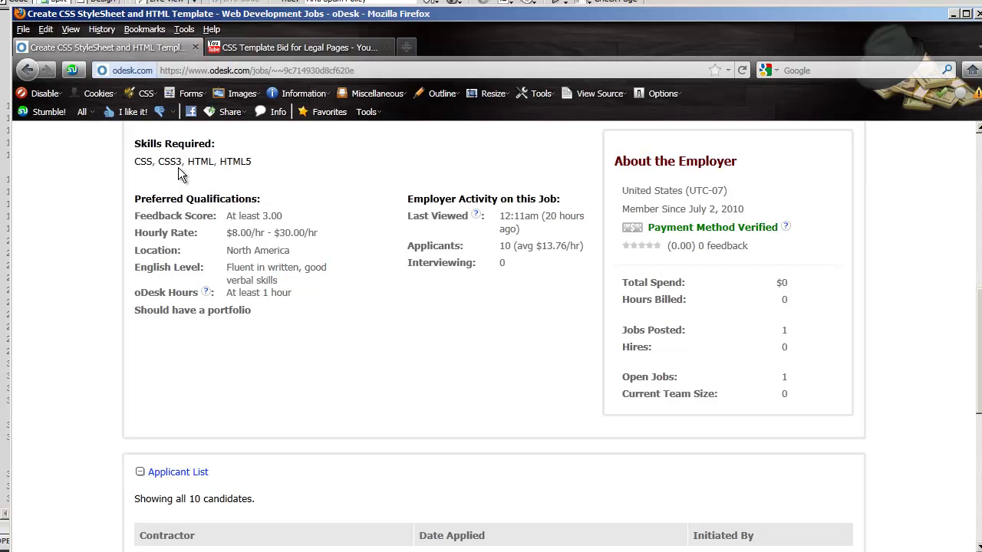
{"action": "scroll", "coordinate": [296, 224], "scroll_direction": "down", "scroll_amount": 6}
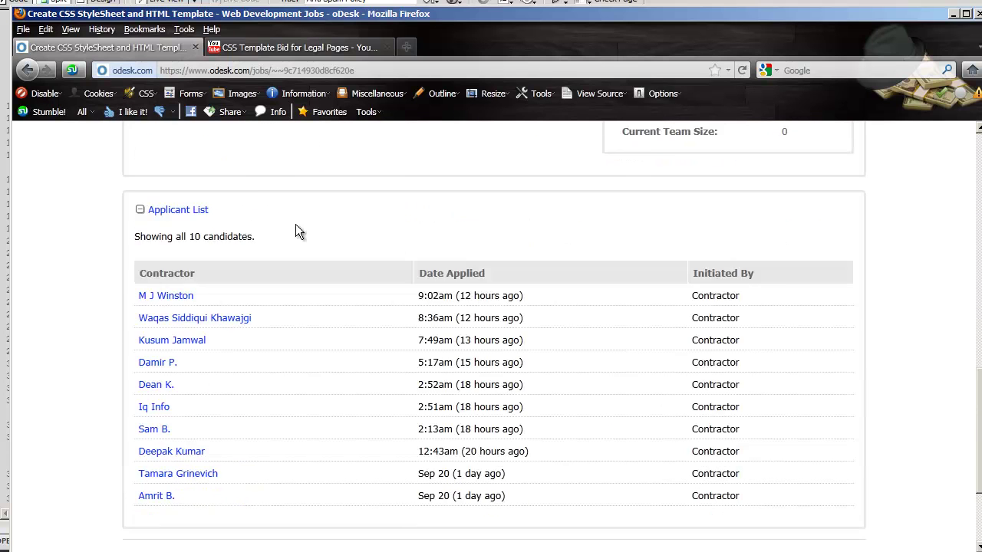
{"action": "scroll", "coordinate": [296, 224], "scroll_direction": "up", "scroll_amount": 8}
{"action": "scroll", "coordinate": [294, 302], "scroll_direction": "down", "scroll_amount": 4}
{"action": "scroll", "coordinate": [294, 302], "scroll_direction": "down", "scroll_amount": 4}
{"action": "scroll", "coordinate": [267, 291], "scroll_direction": "up", "scroll_amount": 14}
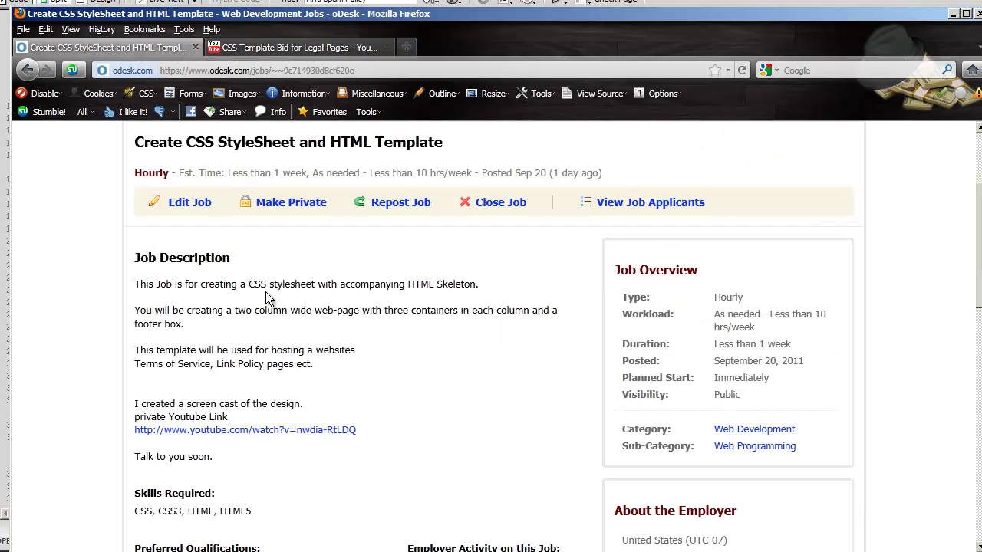